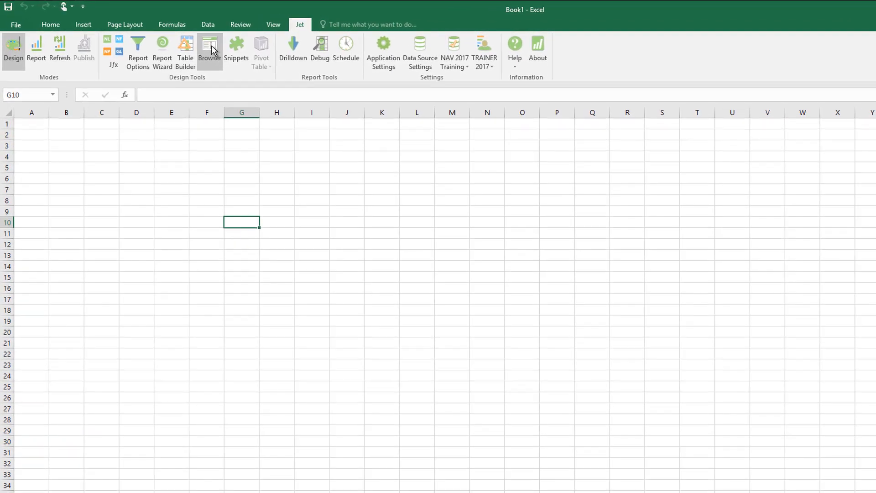
Step: Open the Jet Browser, check the TRAINER 2017 company selection, and set the function type to Rows
{"action": "left_click", "coordinate": [211, 49]}
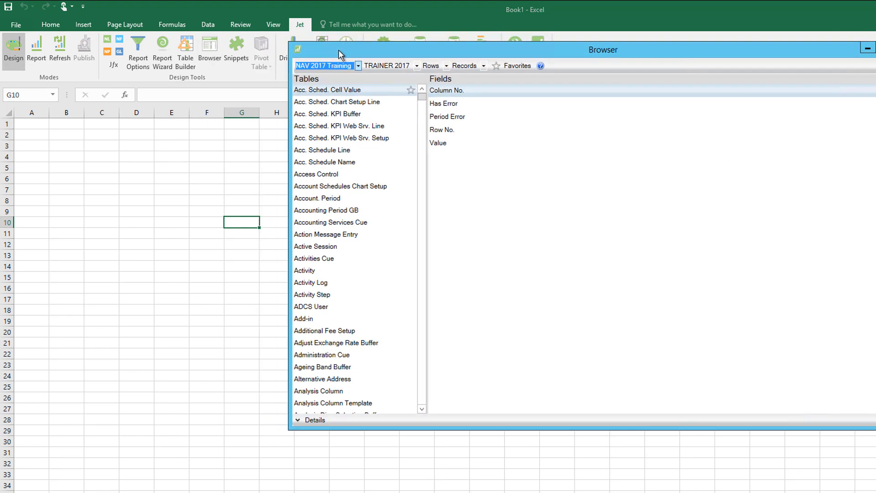
{"action": "left_click", "coordinate": [386, 67]}
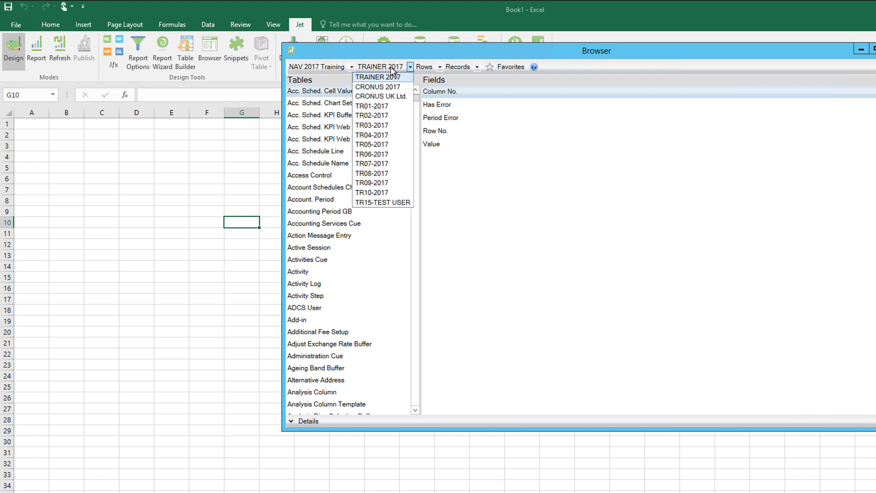
{"action": "left_click", "coordinate": [413, 51]}
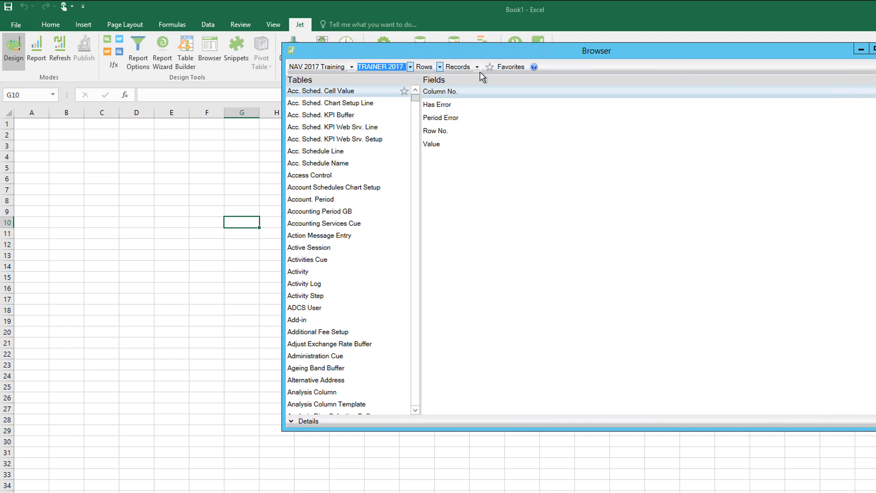
{"action": "left_click", "coordinate": [440, 67]}
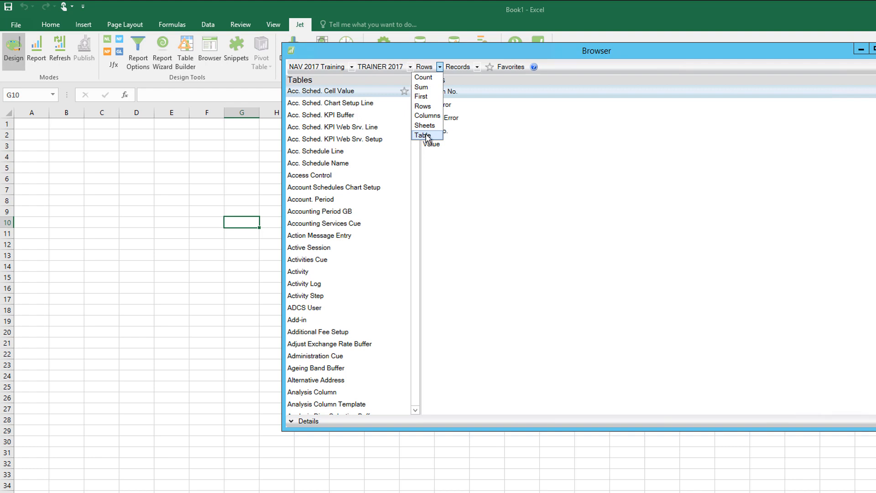
{"action": "left_click", "coordinate": [424, 106]}
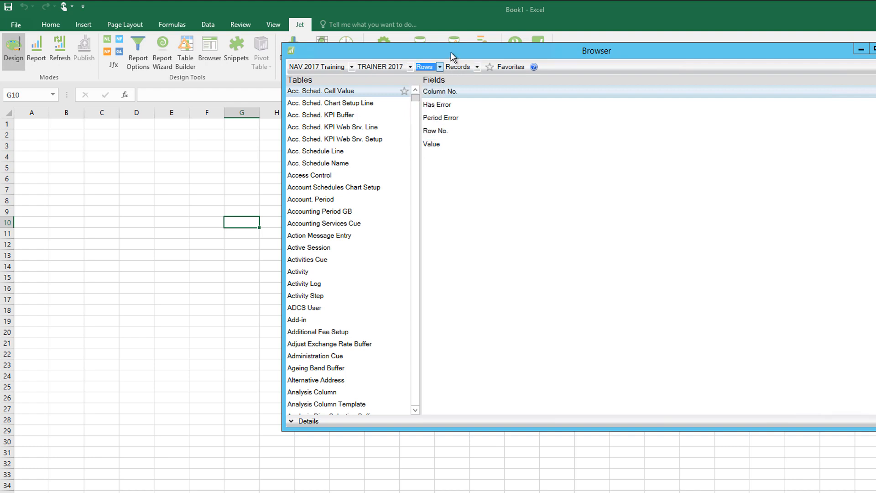
Step: Find and select the Vendor table in the Browser's table list
{"action": "left_click", "coordinate": [318, 163]}
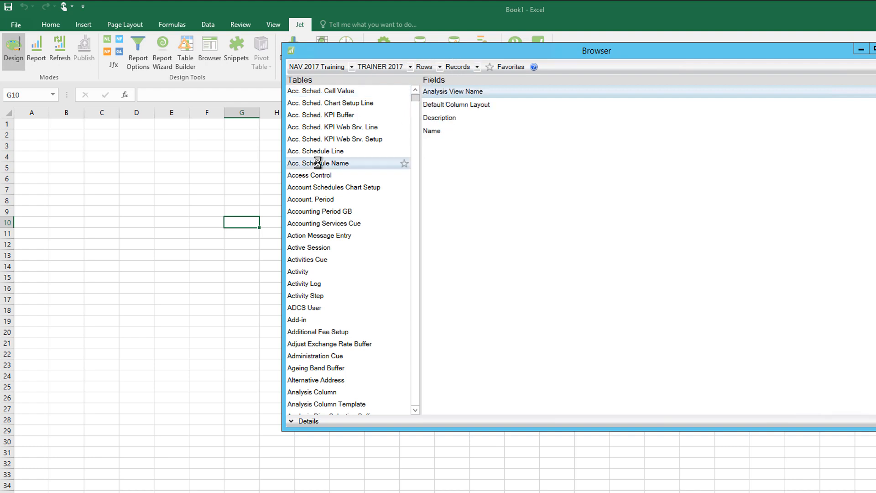
{"action": "type", "text": "vendor"}
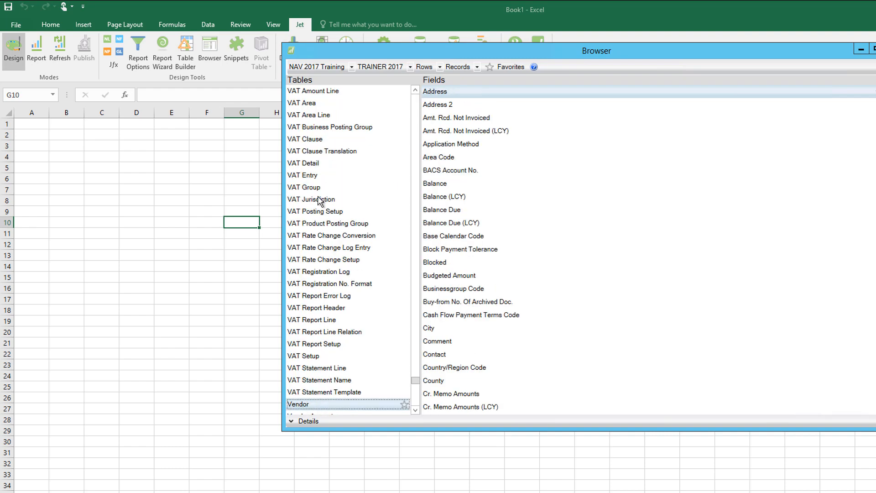
{"action": "scroll", "coordinate": [312, 223], "scroll_direction": "down", "scroll_amount": 2}
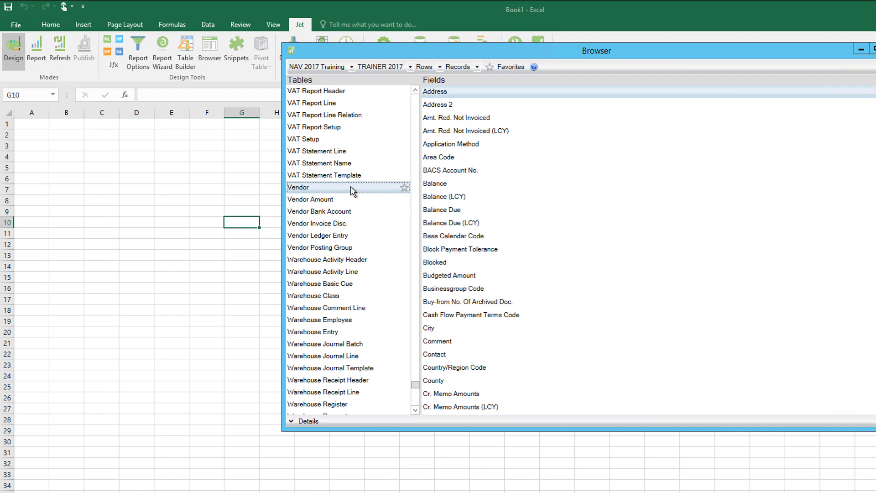
{"action": "scroll", "coordinate": [353, 190], "scroll_direction": "up", "scroll_amount": 3}
{"action": "scroll", "coordinate": [354, 191], "scroll_direction": "down", "scroll_amount": 3}
Step: Select the Vendor fields Name, Balance (LCY), City and Country/Region Code together
{"action": "left_click", "coordinate": [450, 236]}
{"action": "key", "text": "n"}
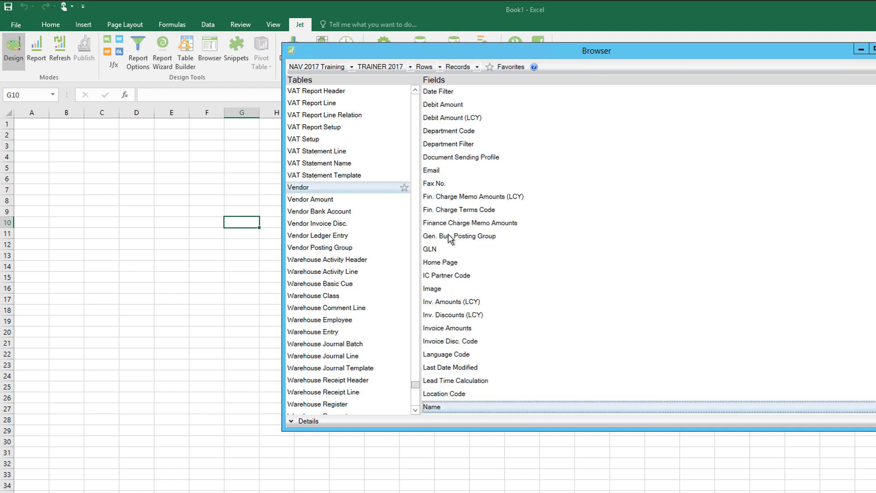
{"action": "scroll", "coordinate": [465, 393], "scroll_direction": "down", "scroll_amount": 4}
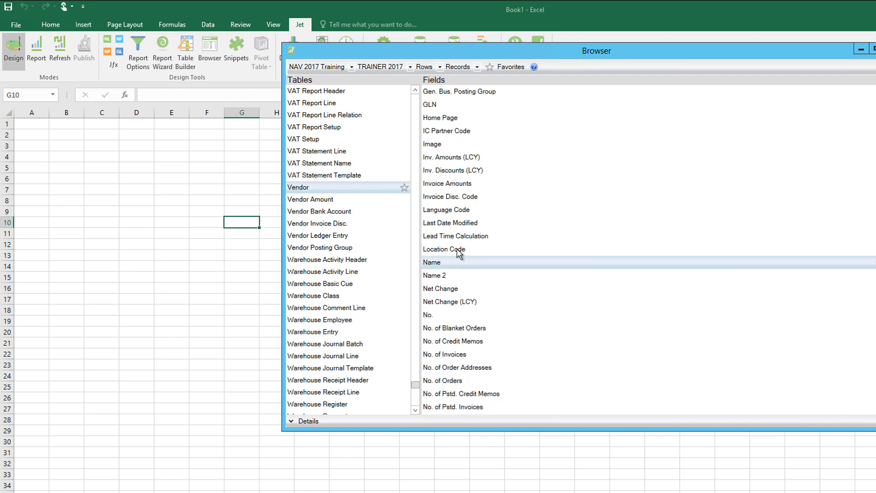
{"action": "scroll", "coordinate": [459, 269], "scroll_direction": "up", "scroll_amount": 10}
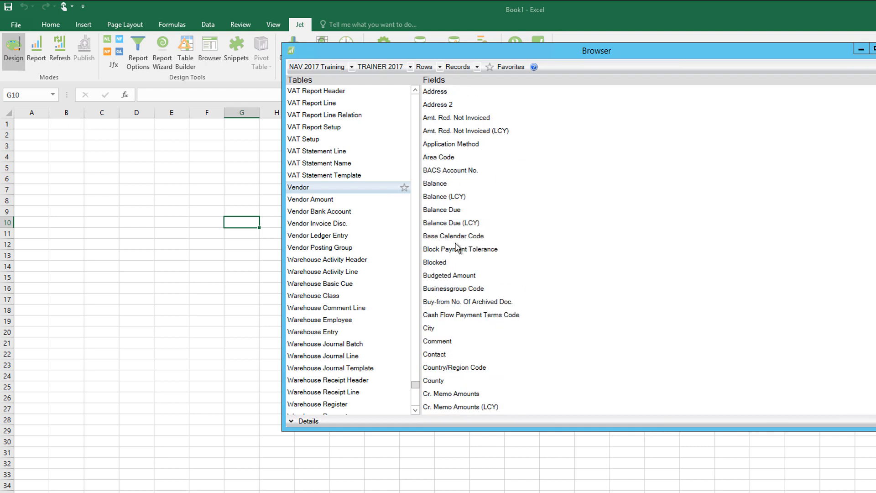
{"action": "left_click", "coordinate": [445, 198]}
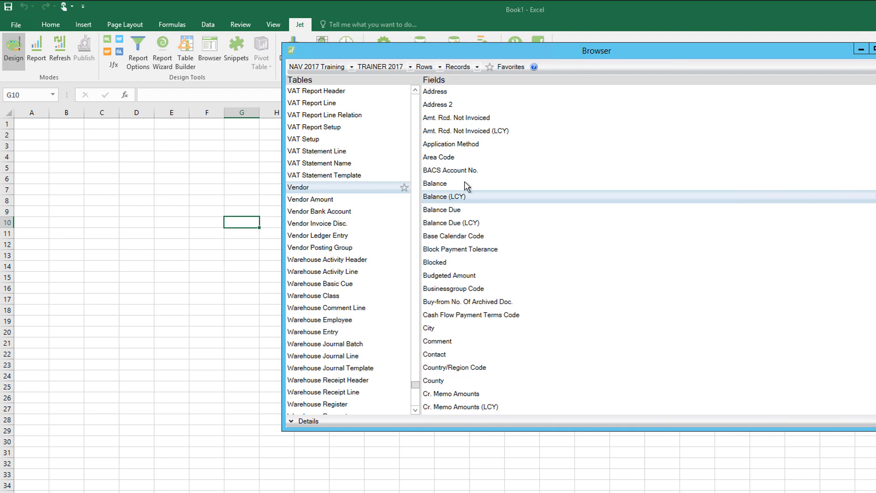
{"action": "left_click", "coordinate": [431, 330], "text": "ctrl"}
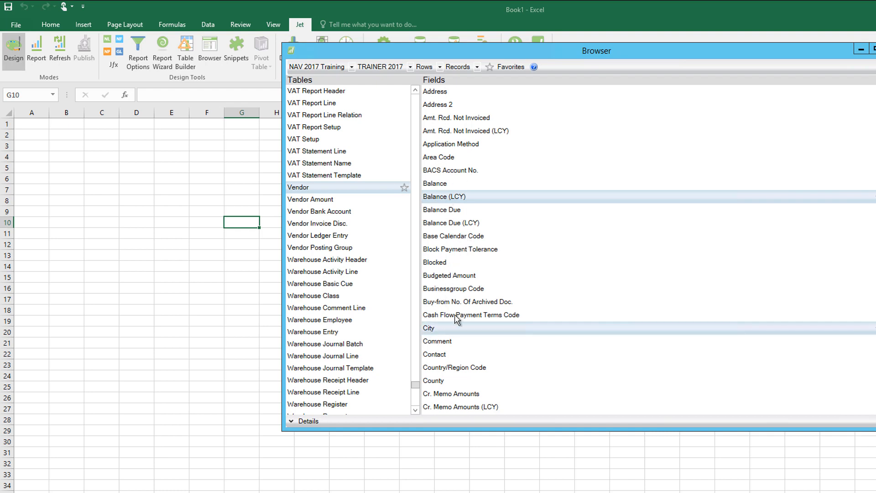
{"action": "scroll", "coordinate": [461, 286], "scroll_direction": "down", "scroll_amount": 6}
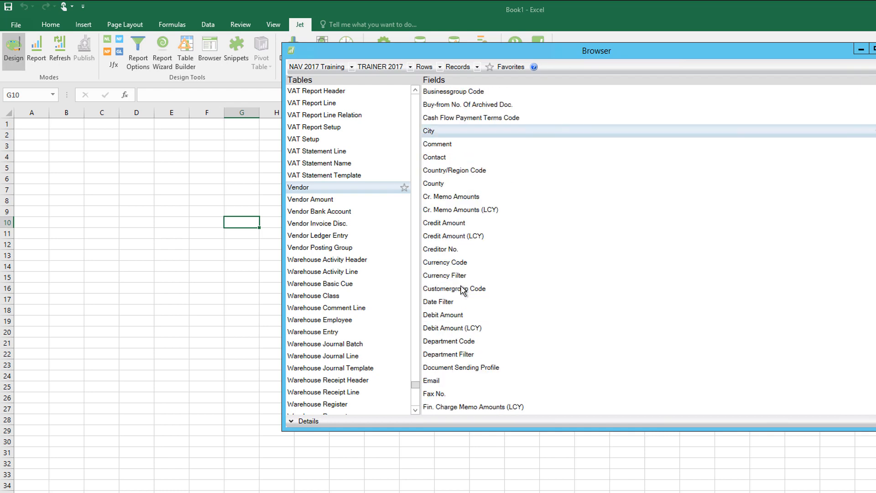
{"action": "left_click", "coordinate": [440, 132], "text": "ctrl"}
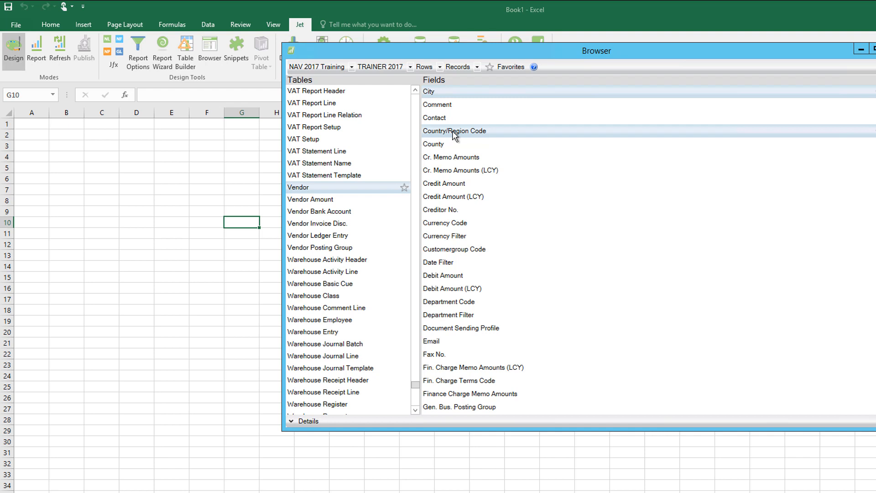
Step: Insert the selected Vendor fields into the worksheet starting at cell G10 and close the Browser
{"action": "left_click_drag", "start_coordinate": [455, 134], "coordinate": [258, 227]}
{"action": "left_click_drag", "start_coordinate": [240, 225], "coordinate": [240, 225]}
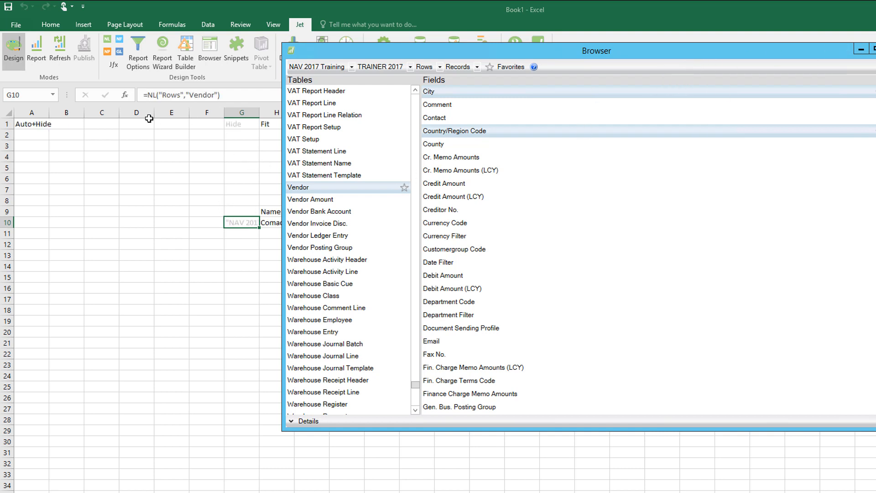
{"action": "left_click", "coordinate": [875, 49]}
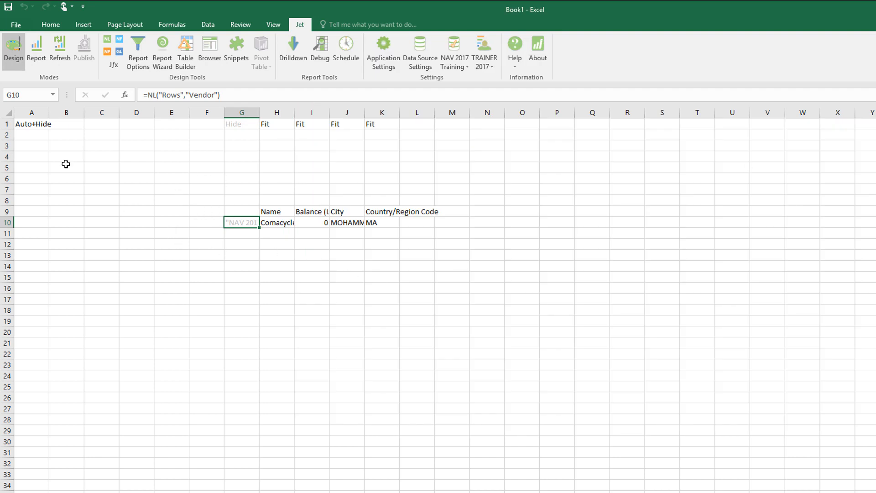
Step: Examine the Auto+Hide, Hide and Fit keywords in row 1 and the NL and NF formulas in G10:K10
{"action": "left_click", "coordinate": [25, 124]}
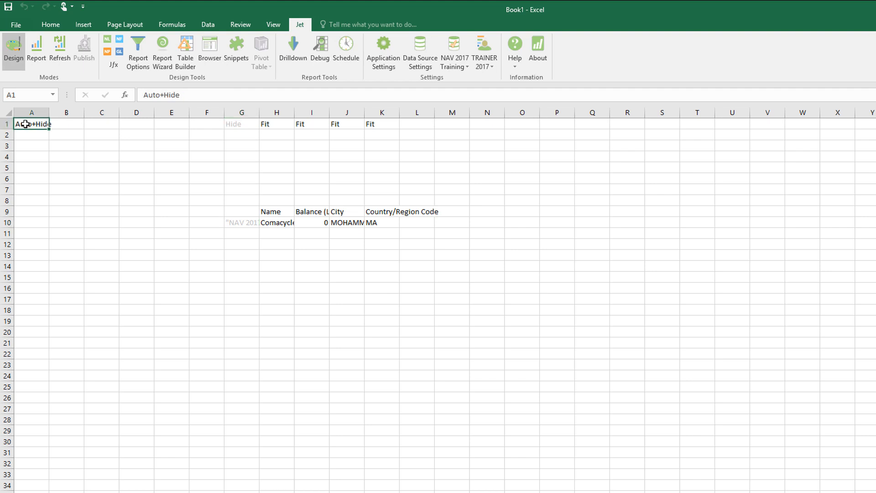
{"action": "left_click", "coordinate": [29, 113]}
{"action": "left_click", "coordinate": [4, 124]}
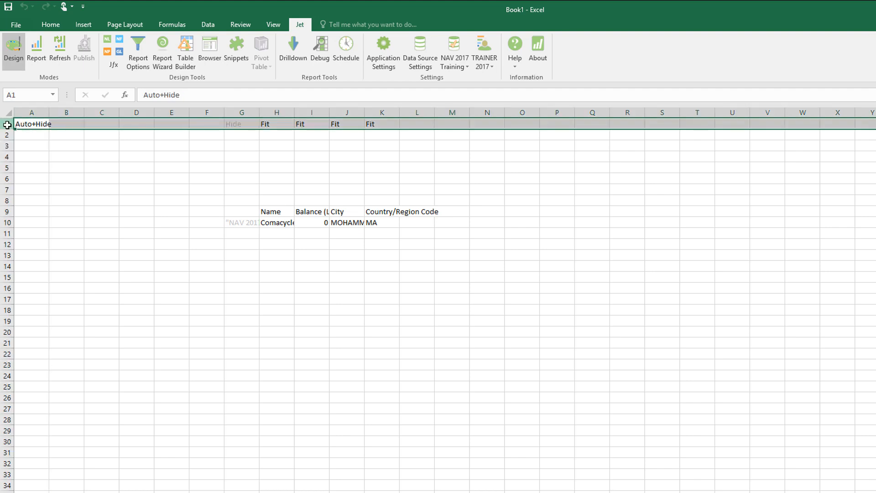
{"action": "left_click", "coordinate": [238, 126]}
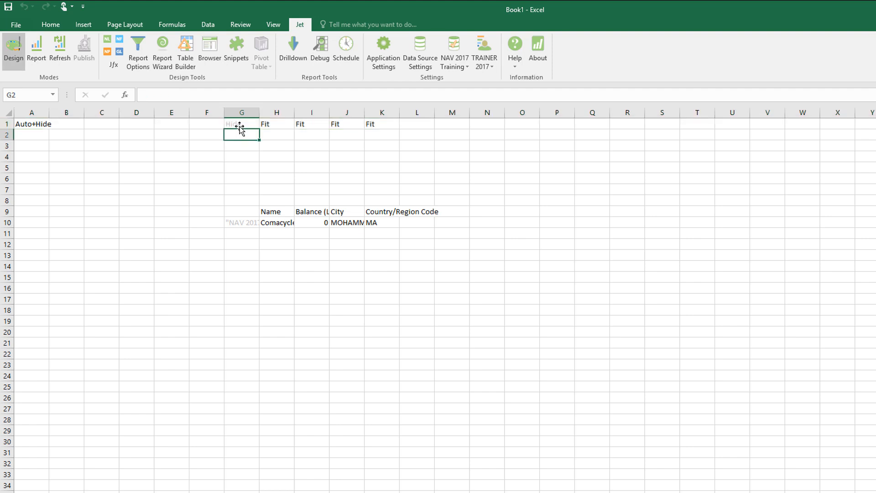
{"action": "left_click", "coordinate": [239, 218]}
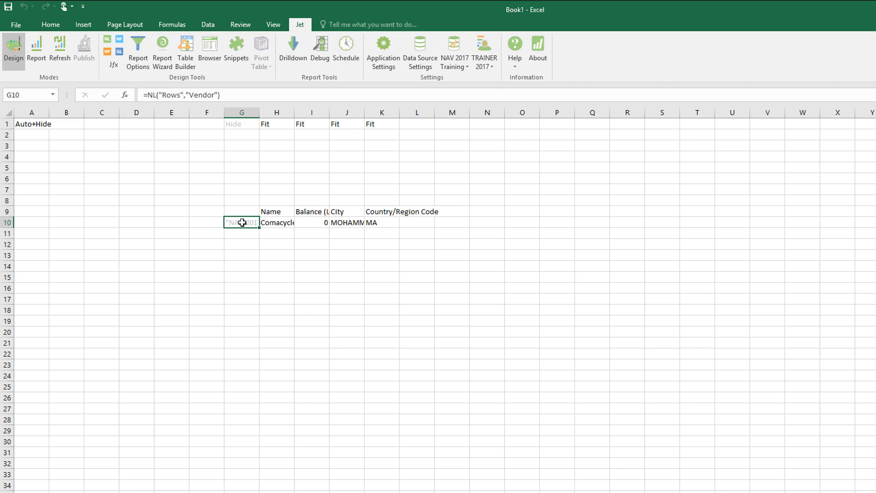
{"action": "left_click_drag", "start_coordinate": [276, 125], "coordinate": [372, 124]}
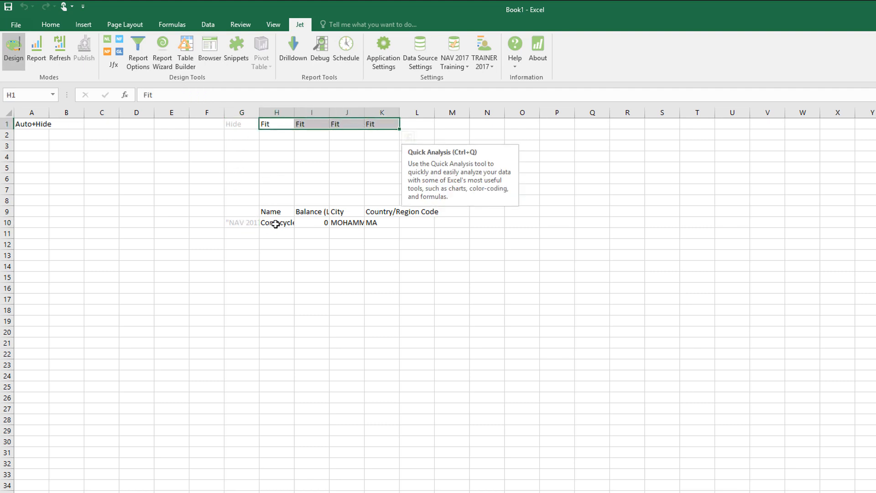
{"action": "left_click_drag", "start_coordinate": [275, 223], "coordinate": [373, 225]}
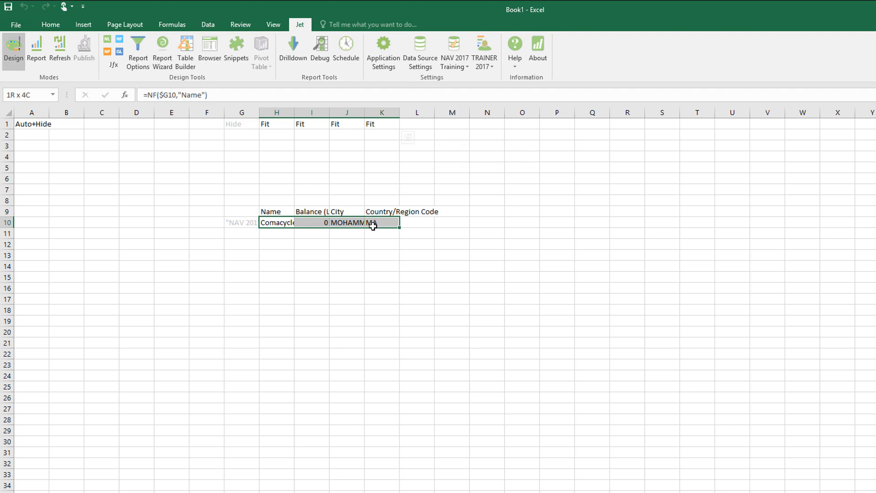
{"action": "left_click", "coordinate": [276, 223]}
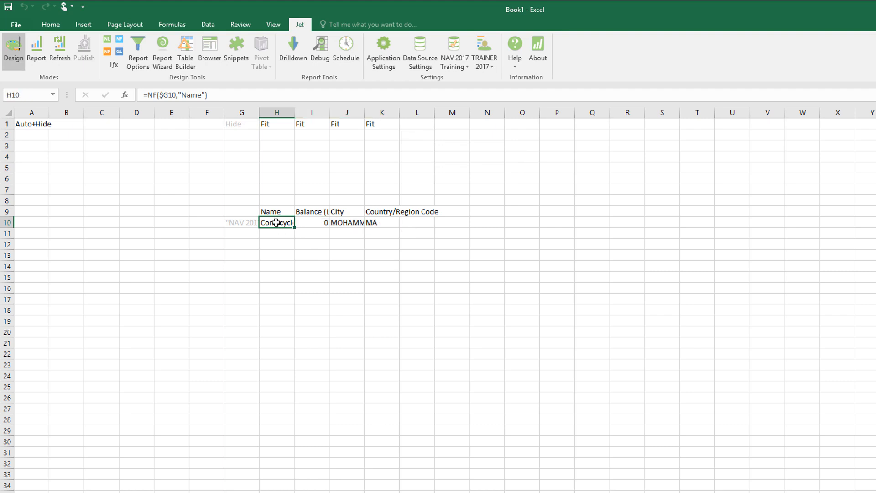
{"action": "left_click", "coordinate": [305, 223]}
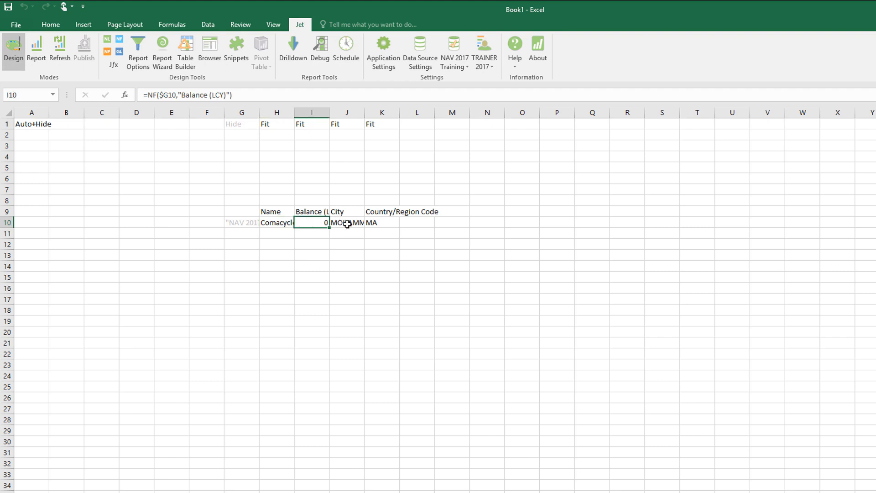
{"action": "left_click", "coordinate": [347, 224]}
{"action": "left_click", "coordinate": [381, 221]}
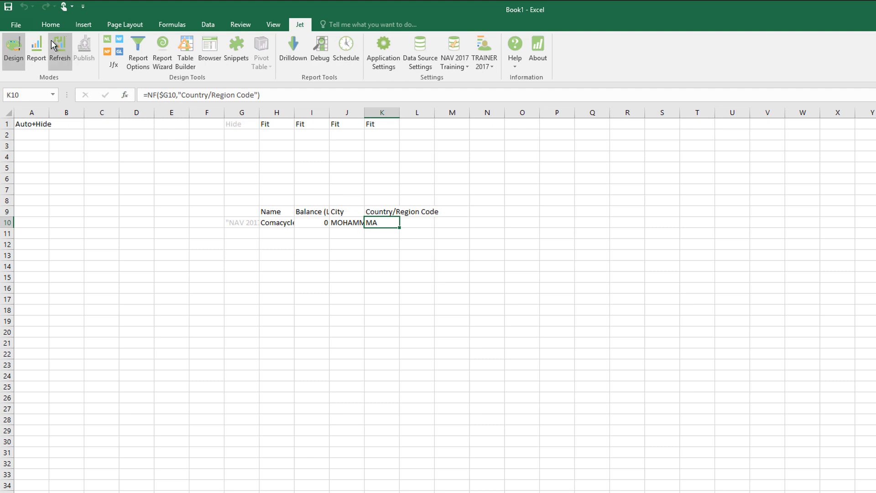
Step: Refresh the report and drill down into the American Wood Exports balance, closing the resulting Vendor List
{"action": "left_click", "coordinate": [64, 51]}
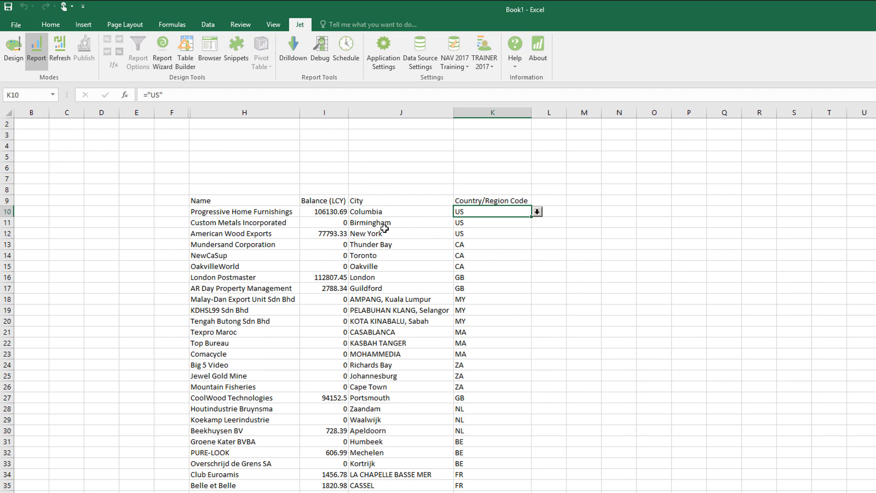
{"action": "left_click", "coordinate": [335, 235]}
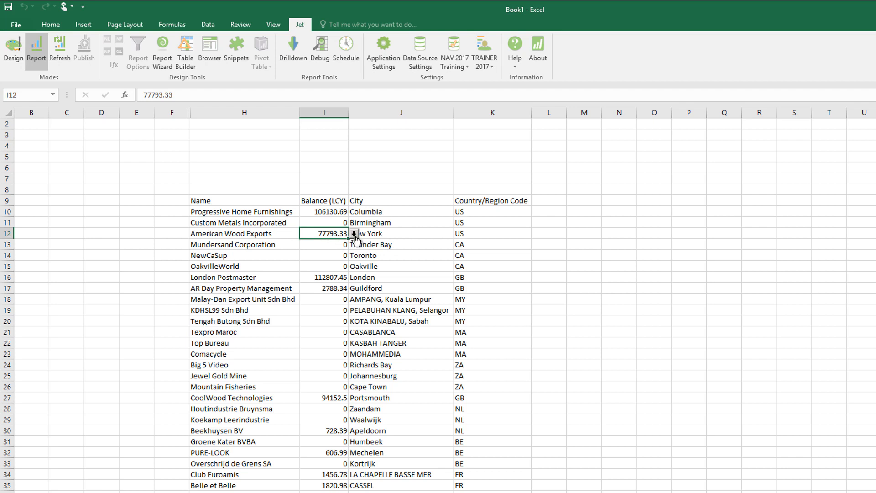
{"action": "left_click", "coordinate": [355, 235]}
{"action": "left_click", "coordinate": [355, 235]}
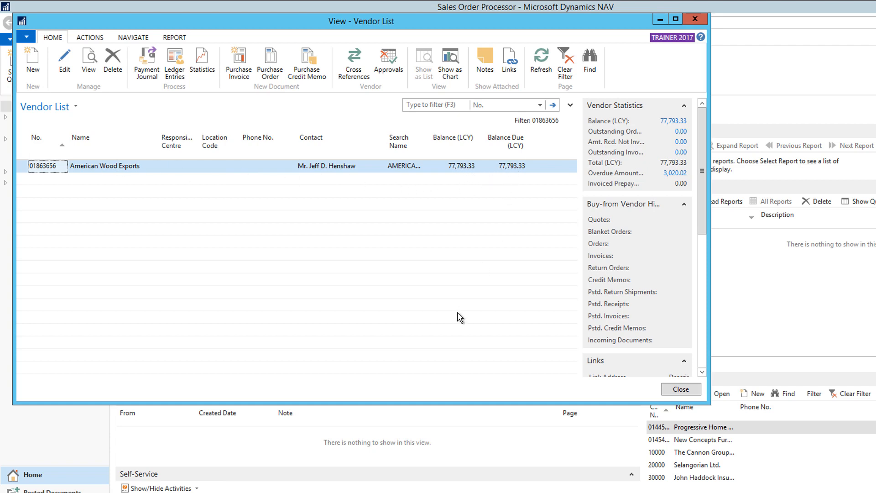
{"action": "left_click", "coordinate": [674, 392]}
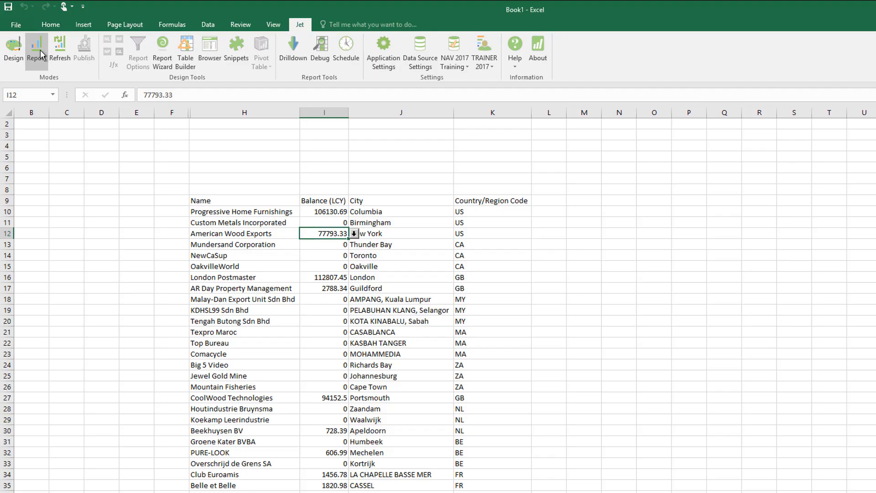
Step: Return the report to Design mode and select the Vendor table in a reopened Browser
{"action": "left_click", "coordinate": [12, 48]}
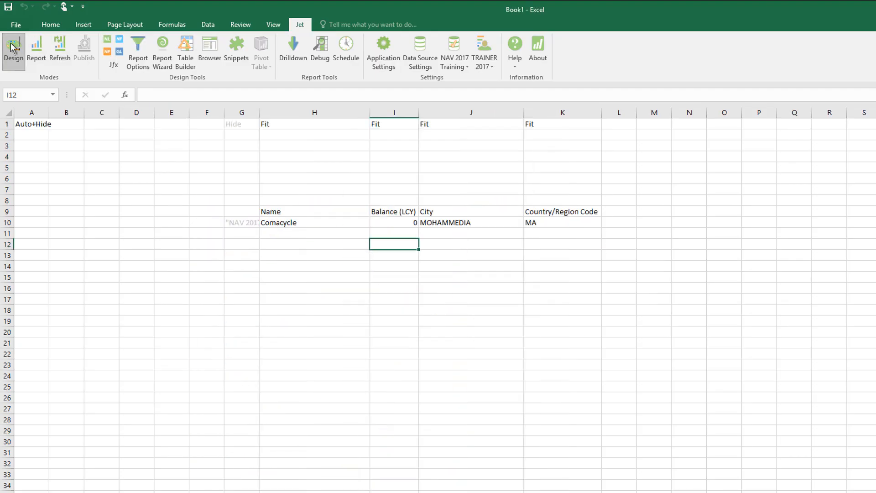
{"action": "left_click", "coordinate": [219, 53]}
{"action": "left_click_drag", "start_coordinate": [382, 56], "coordinate": [531, 77]}
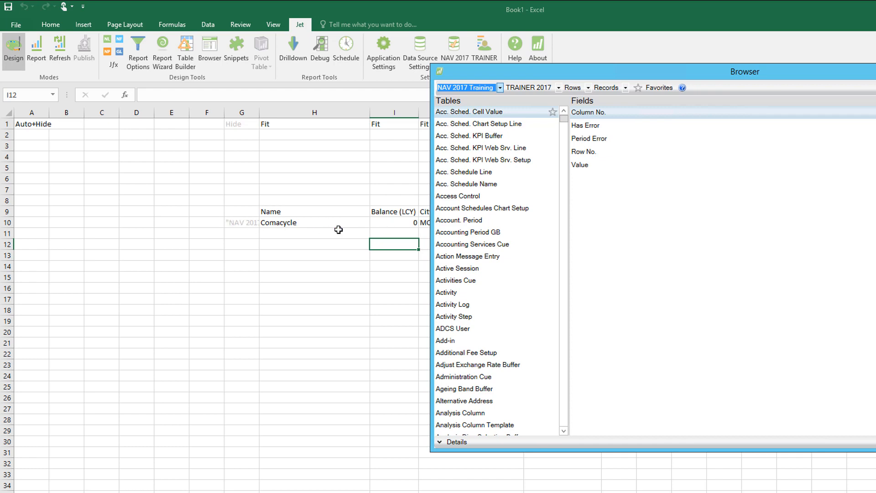
{"action": "left_click", "coordinate": [473, 112]}
{"action": "type", "text": "ve"}
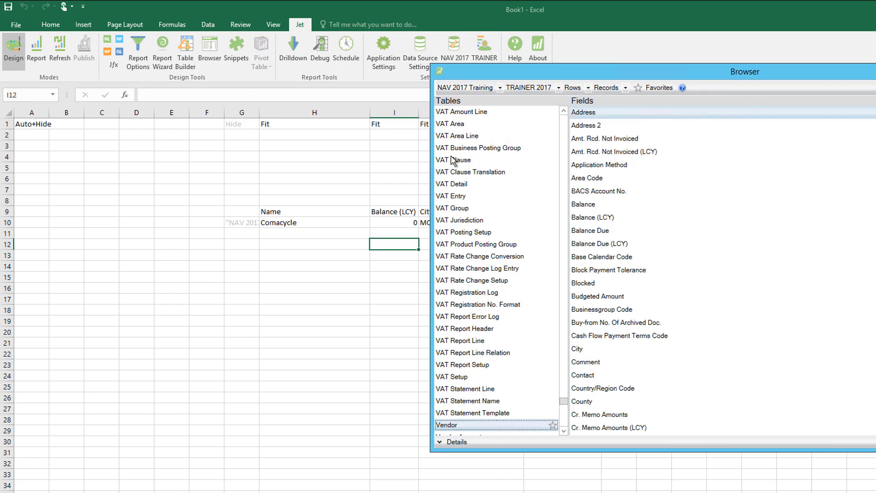